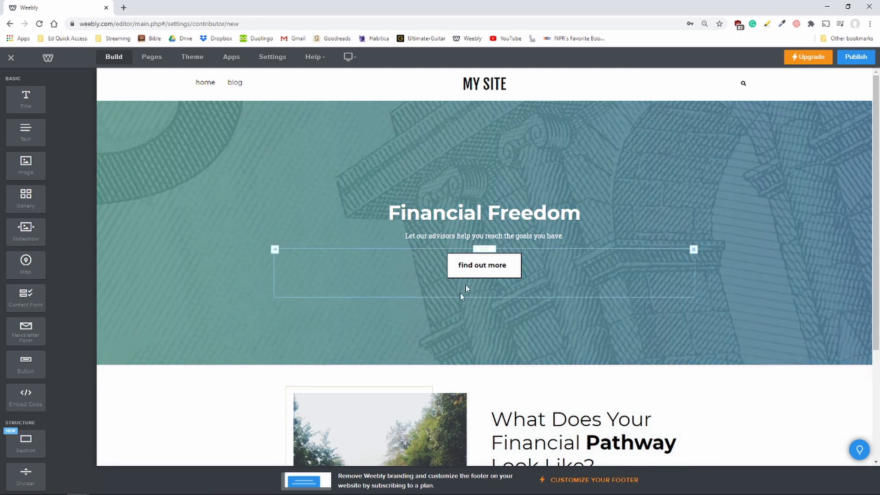
Step: Replace the "Financial Freedom" banner headline with "Videos by" followed by the creator's surname
click(490, 213)
triple_click(491, 213)
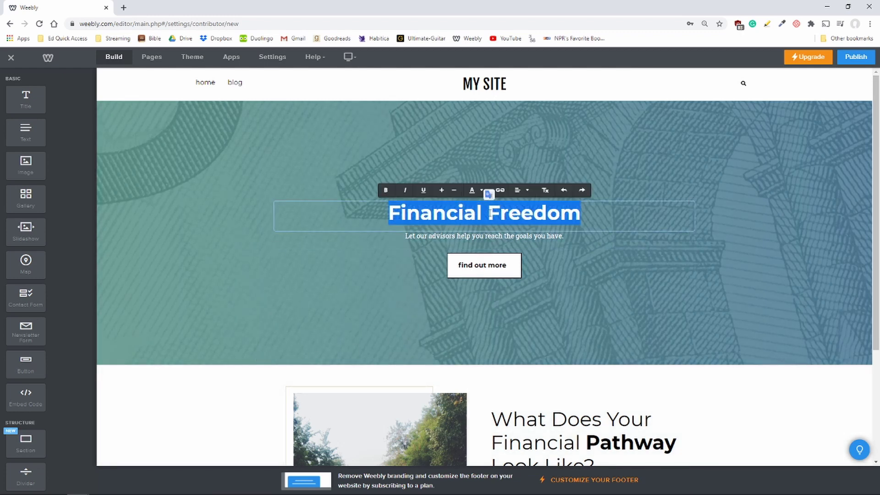
text(Videos by Barker)
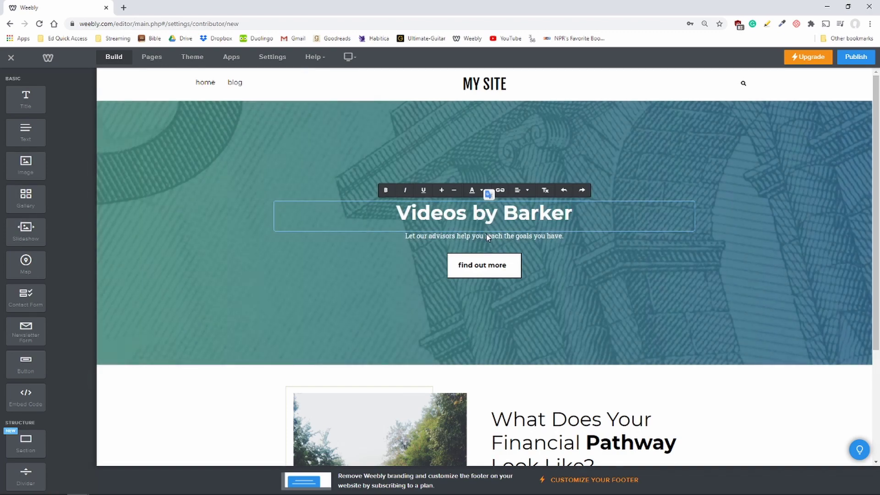
Step: Replace the banner subtitle below the headline with "Genius Hour Project Fall 2020"
click(487, 236)
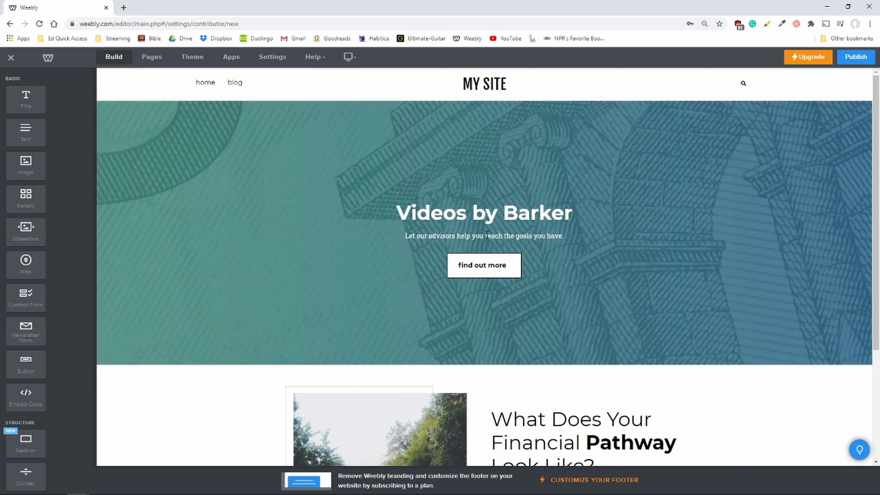
triple_click(487, 236)
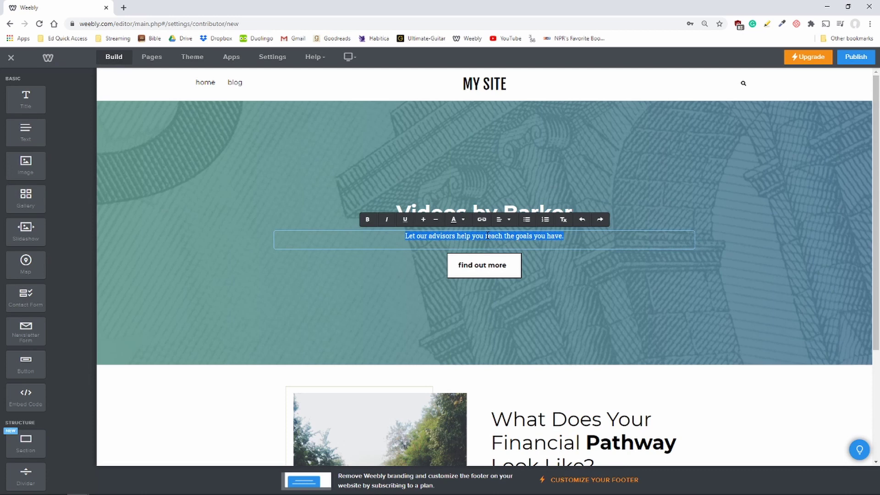
text(Genius Hour Project Fall 2)
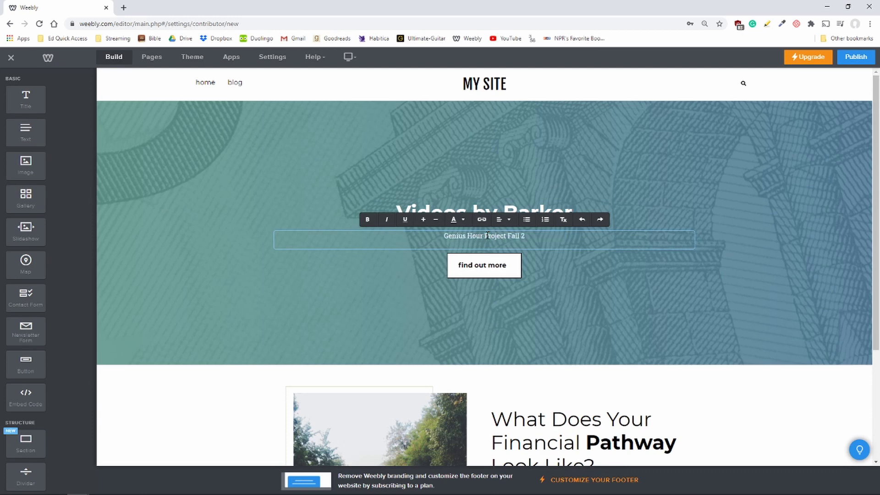
text(020)
click(229, 403)
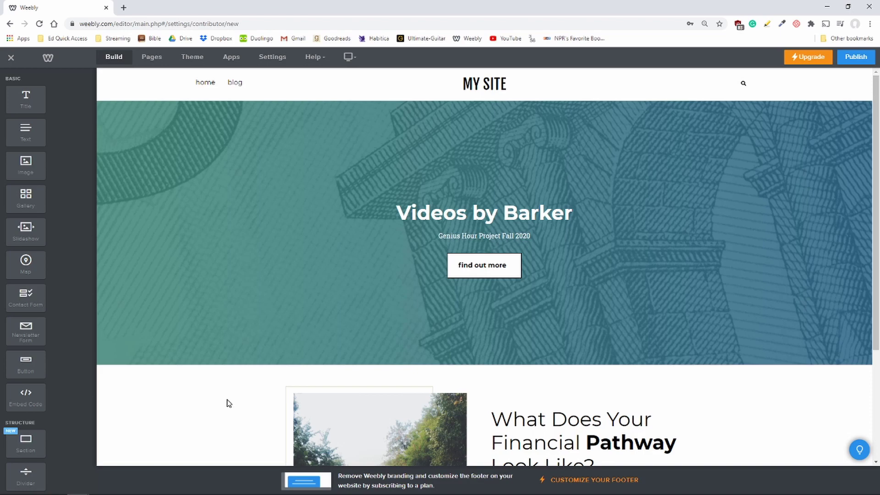
Step: Replace the heading beside the road photo with "A teacher on a journey to revitalize hybrid learning."
scroll(228, 403, down, 3)
click(595, 295)
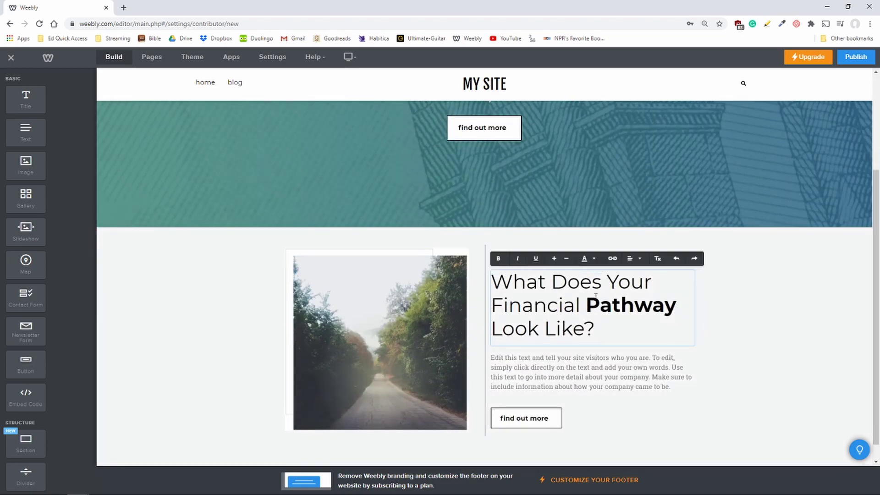
drag(597, 330, 498, 277)
text(A teacher on a journey to revitalize hybrid learning.)
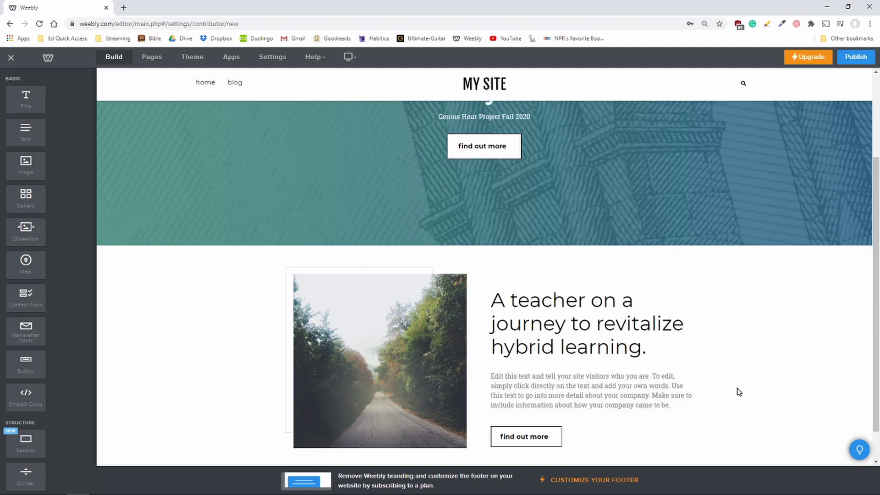
Step: Open the image picker for replacing the background image of the home page header
scroll(738, 391, up, 3)
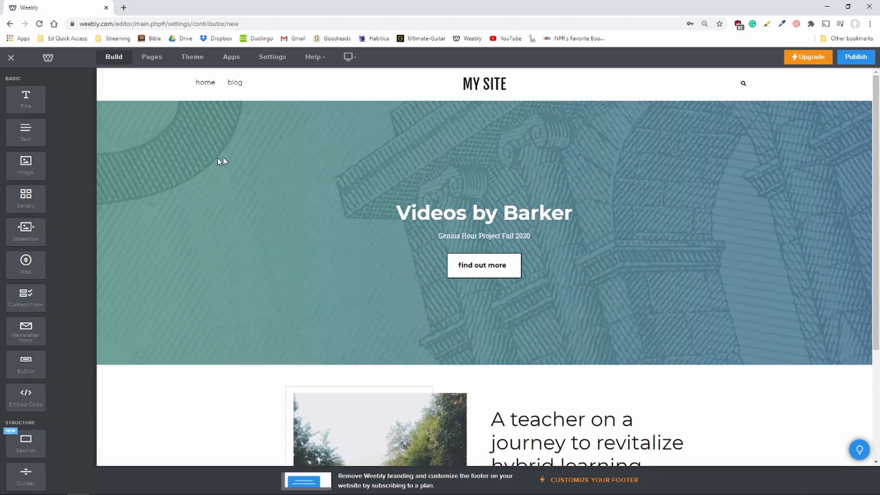
click(209, 158)
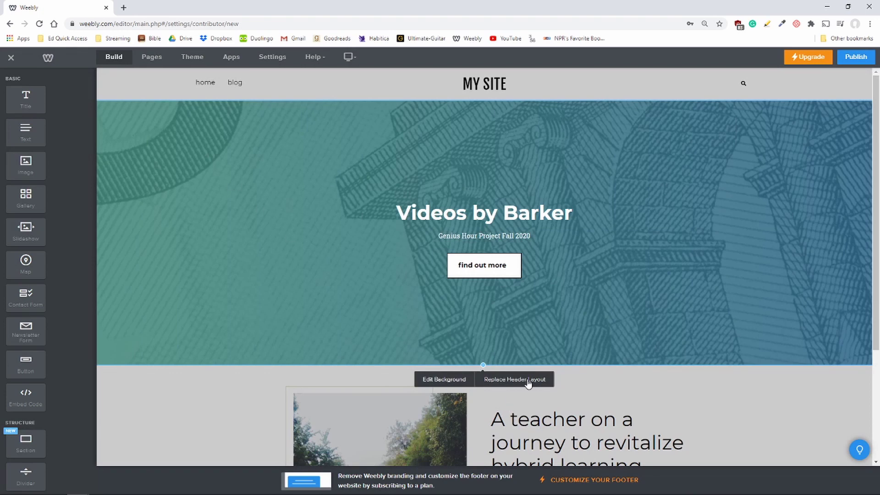
click(433, 383)
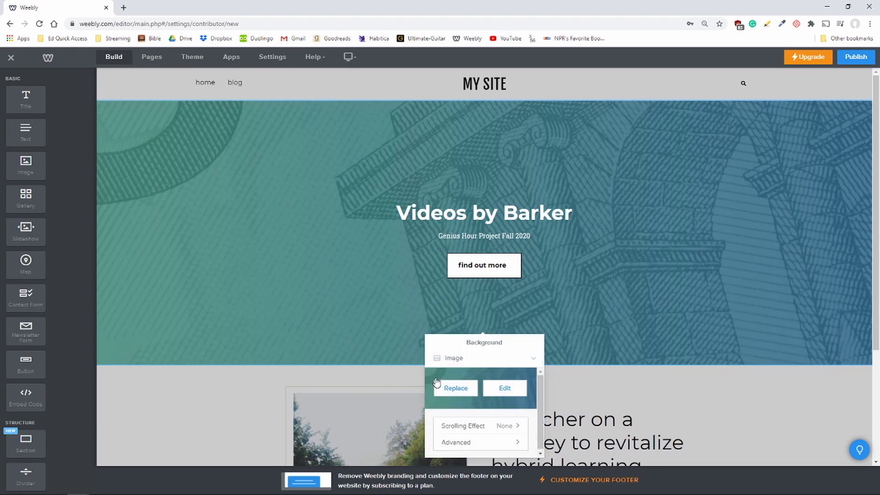
click(463, 390)
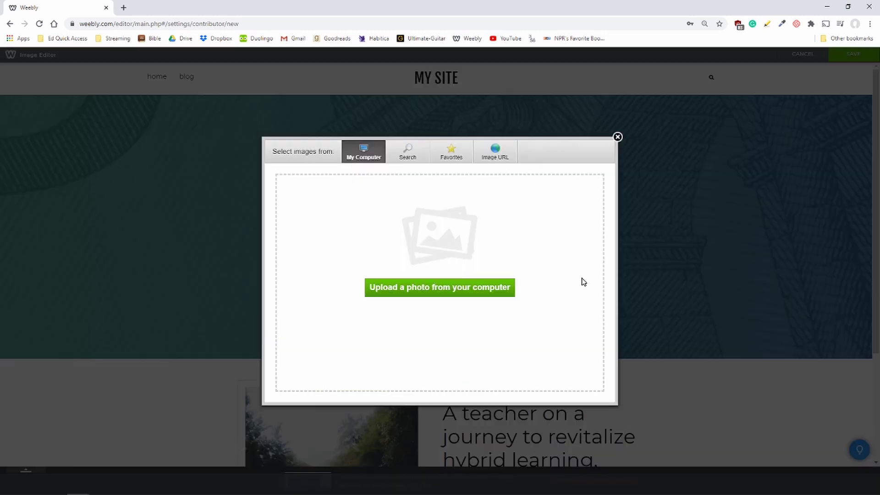
Step: Open unsplash.com in a new browser tab and search its photos for "video"
click(124, 8)
text(unsplash.com)
key(Return)
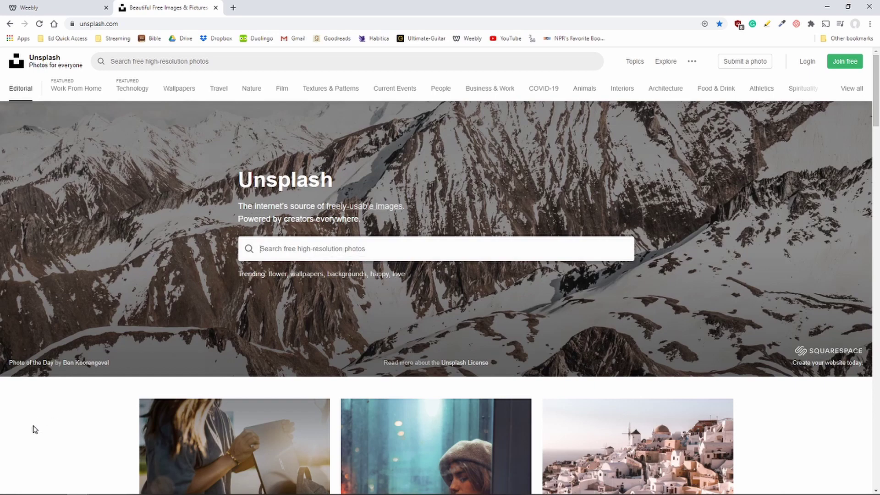
text(video)
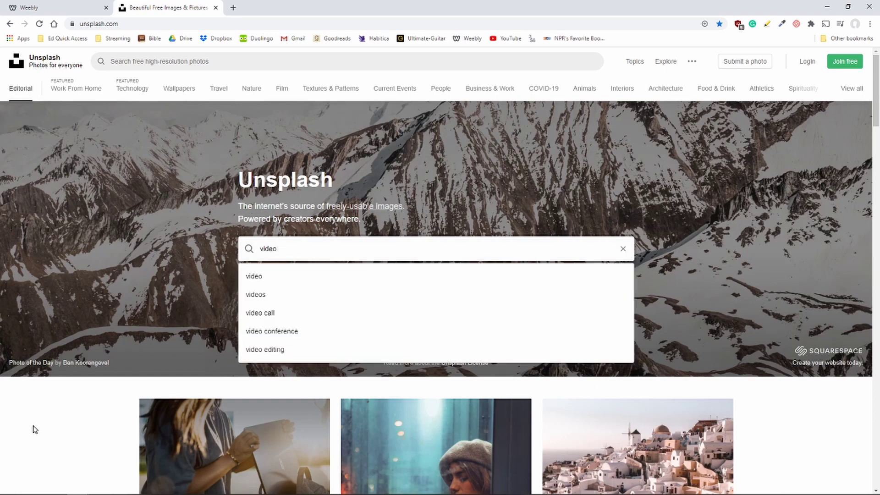
key(Down)
key(Return)
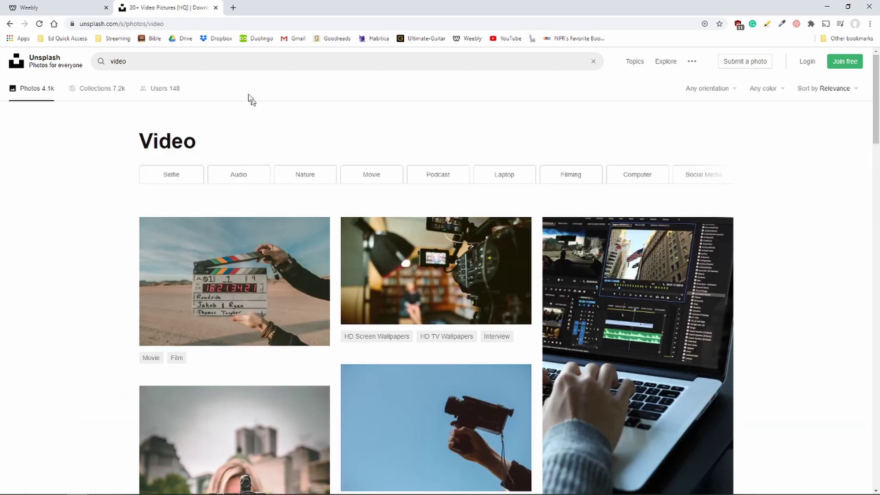
Step: Narrow the photo search to "video editing", look through the results and download the first photo of an editing timeline
click(208, 61)
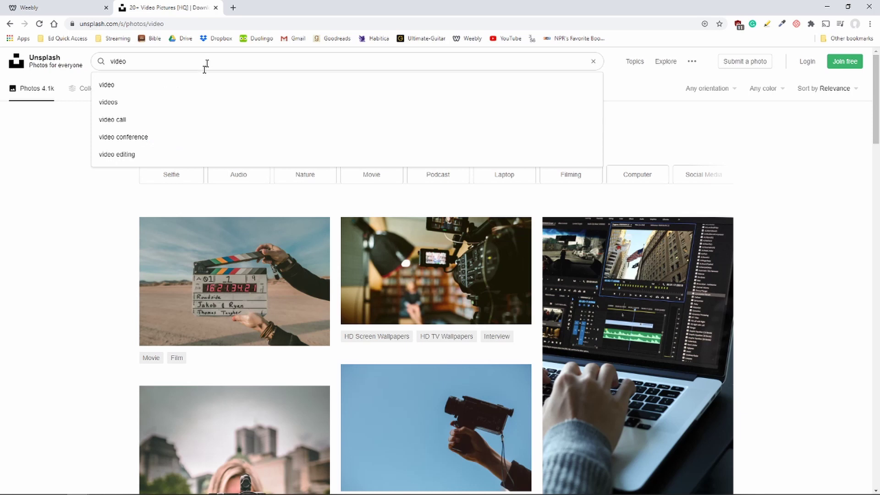
click(157, 154)
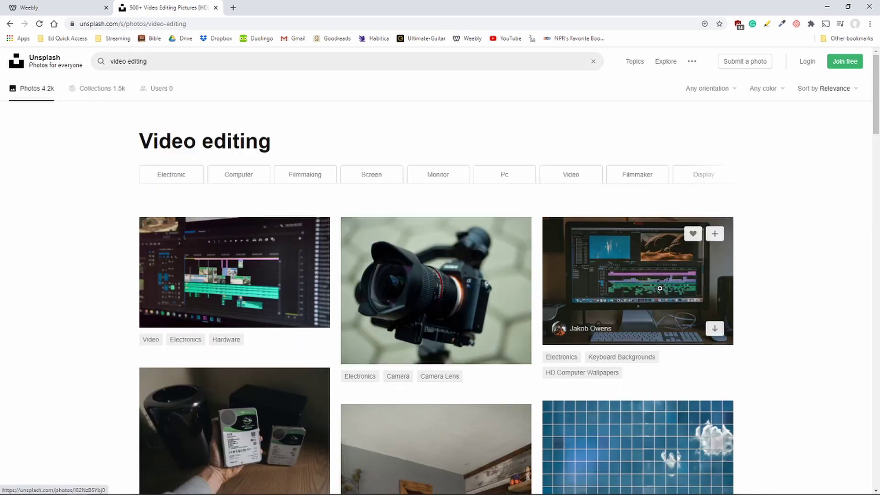
scroll(659, 293, down, 4)
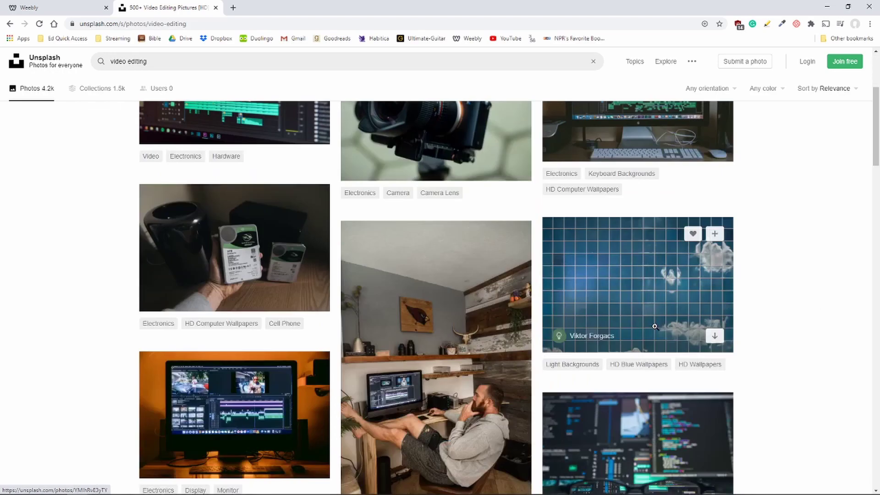
scroll(655, 326, down, 5)
scroll(758, 344, down, 10)
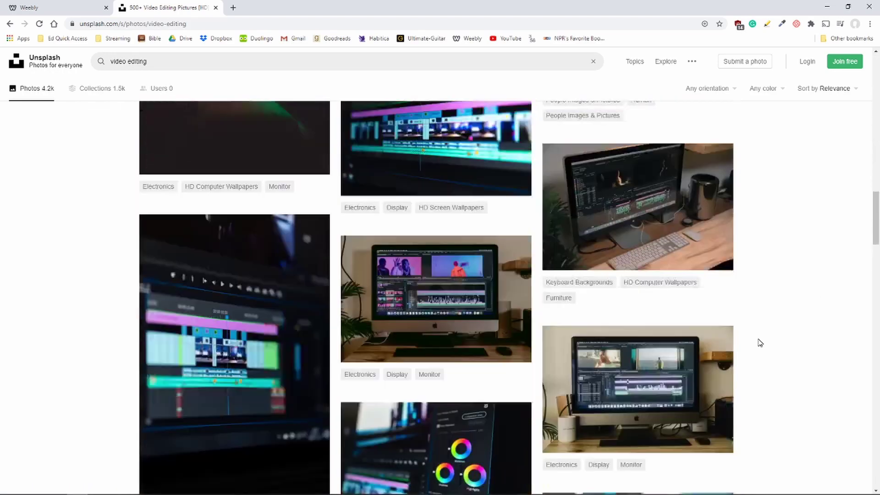
scroll(759, 343, down, 15)
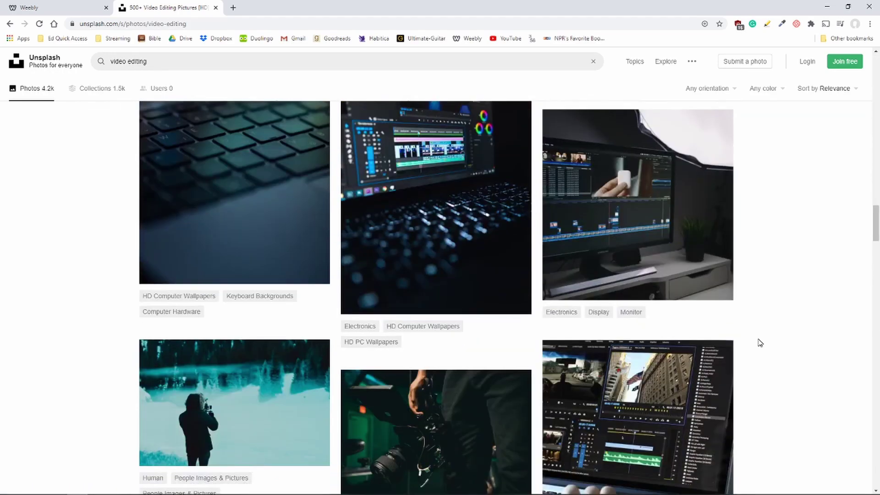
scroll(759, 343, down, 2)
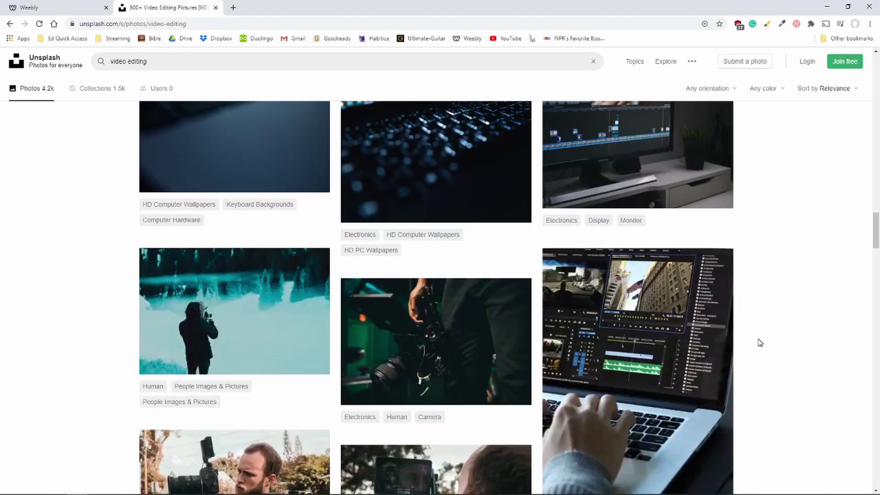
scroll(760, 342, down, 3)
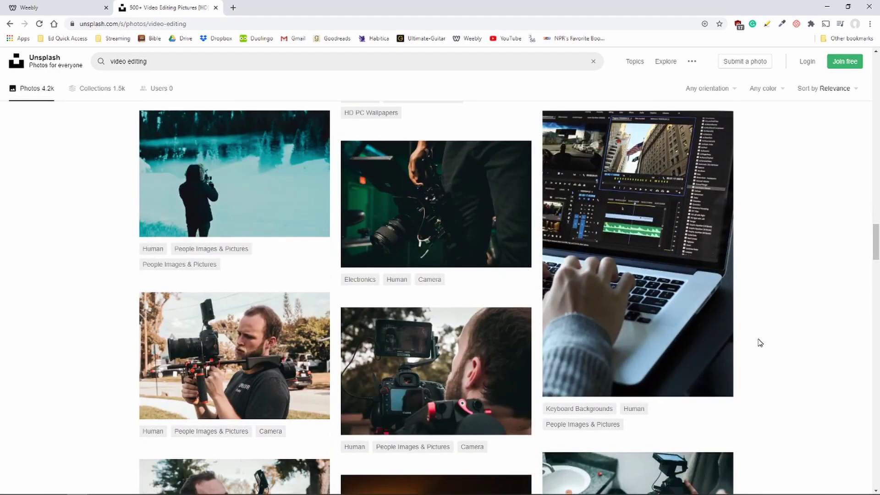
scroll(760, 343, down, 5)
scroll(760, 343, down, 15)
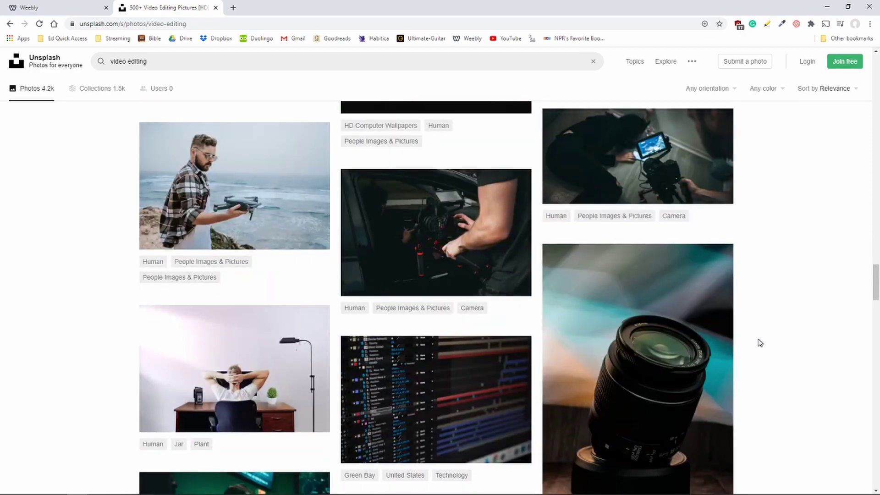
scroll(759, 343, up, 20)
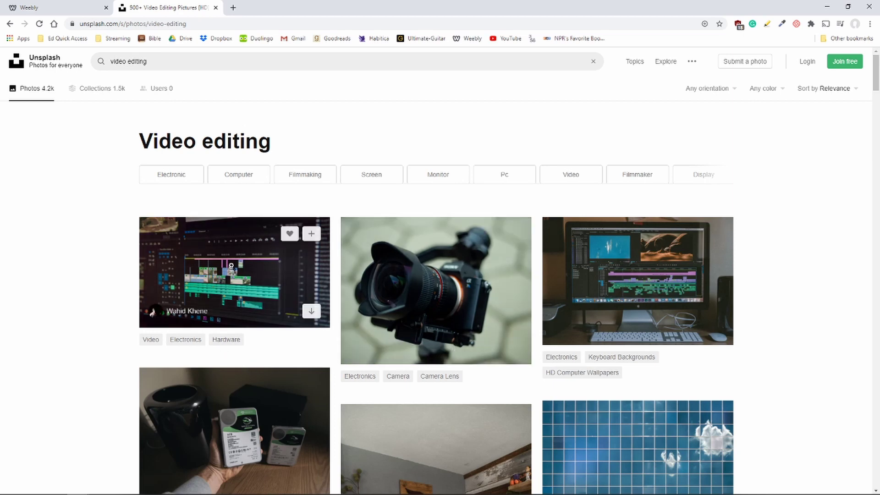
click(315, 315)
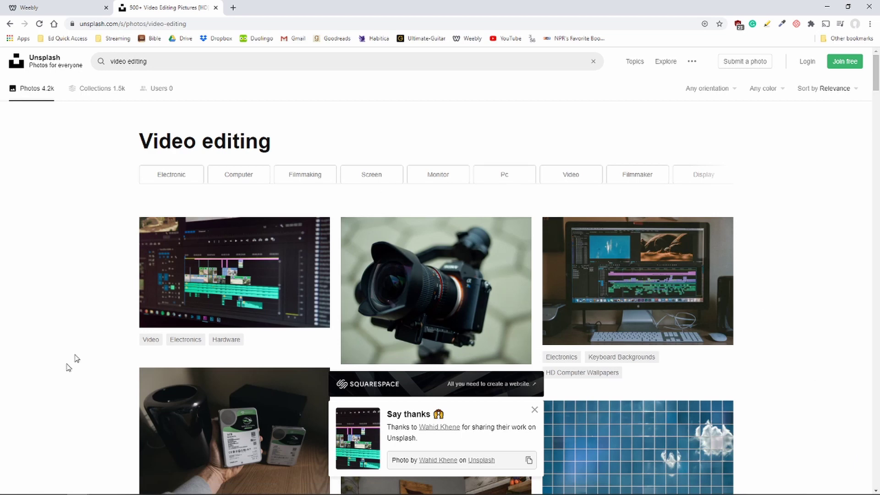
Step: Switch back to Weebly, upload the downloaded editing timeline photo as the header background and save it
click(69, 8)
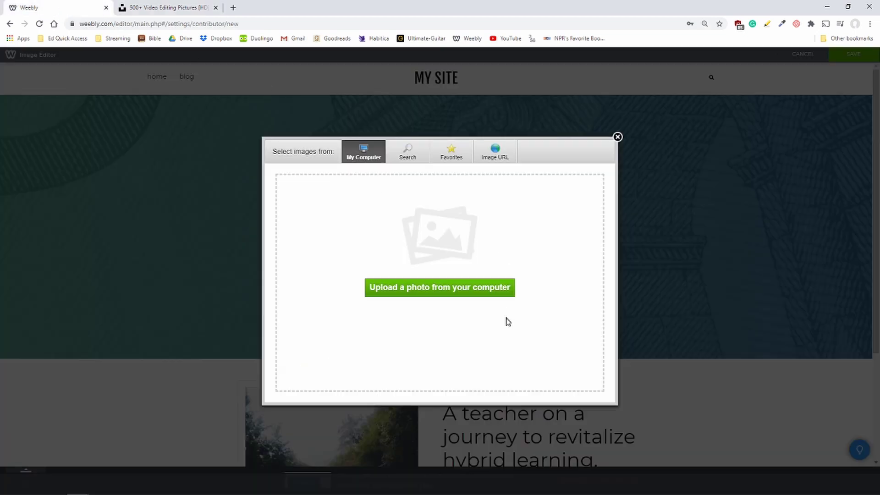
click(447, 297)
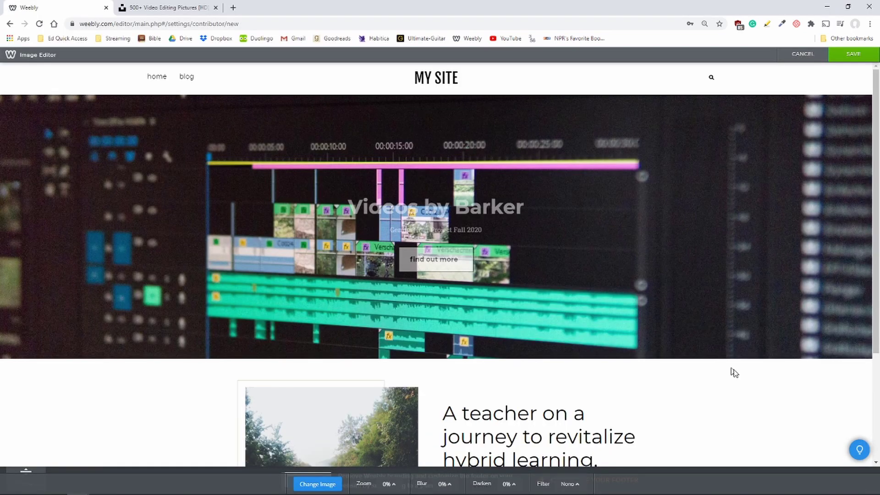
click(846, 56)
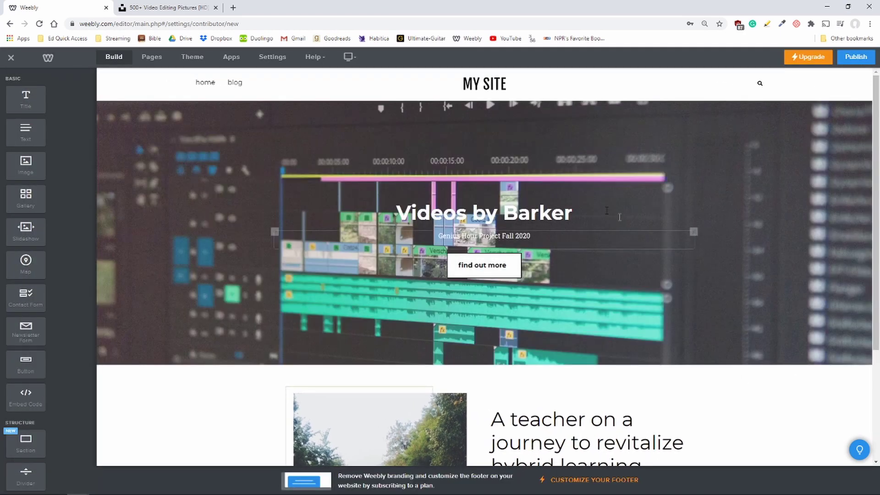
triple_click(445, 213)
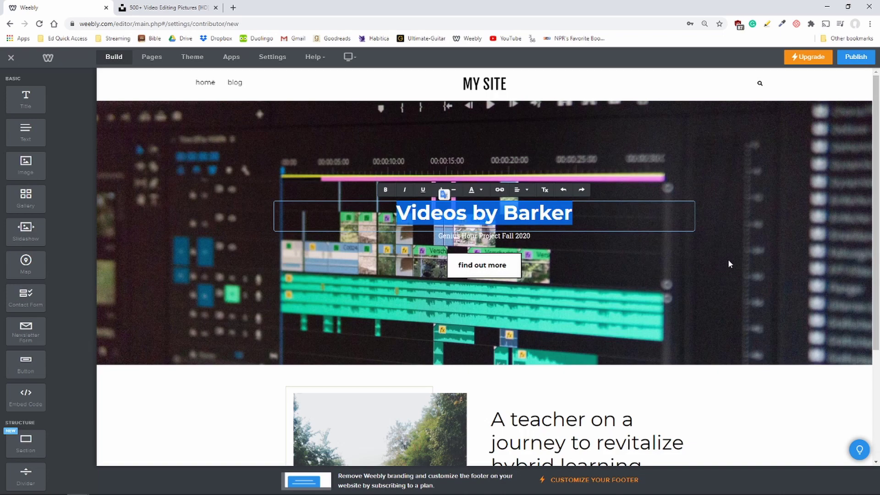
click(728, 259)
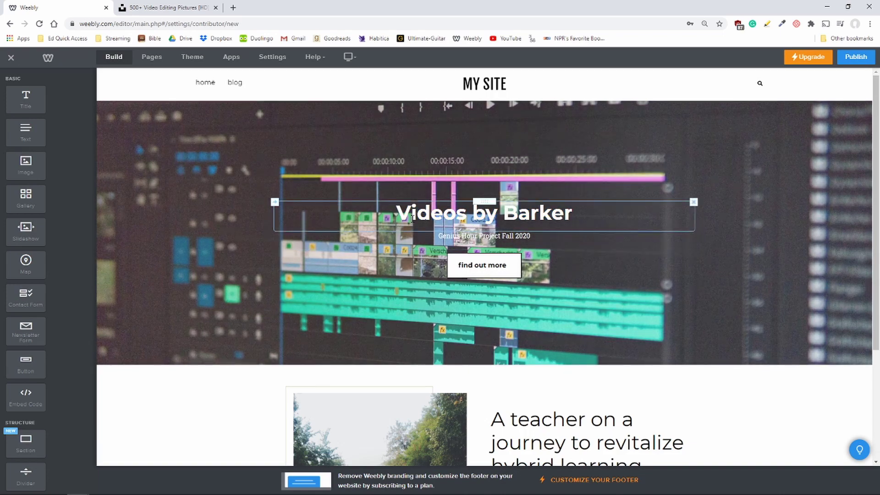
drag(398, 214, 573, 215)
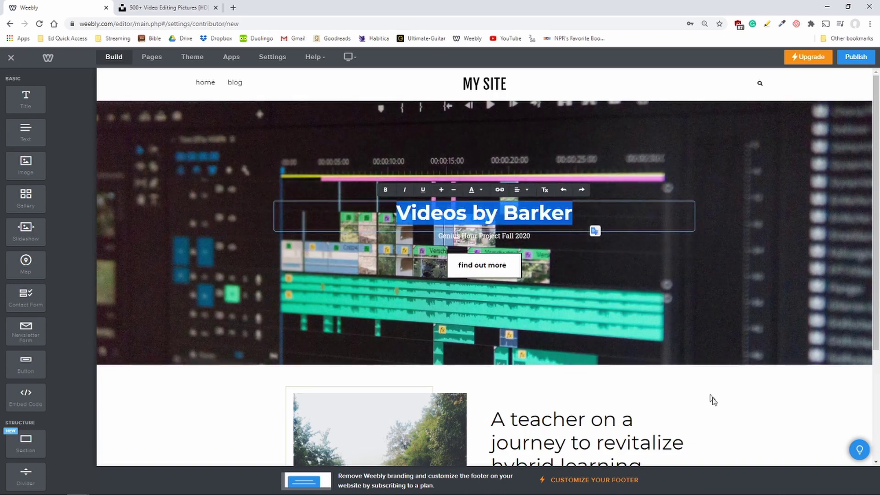
click(719, 154)
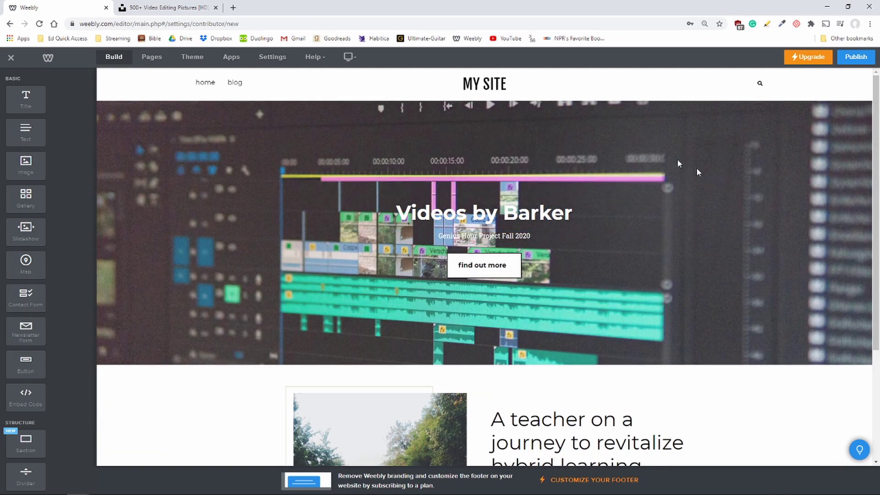
Step: Browse further down the "video editing" photo results on Unsplash, dismiss the thank-you notice, and return to the Weebly editor
key(ctrl+Tab)
scroll(505, 322, down, 1)
scroll(506, 322, down, 4)
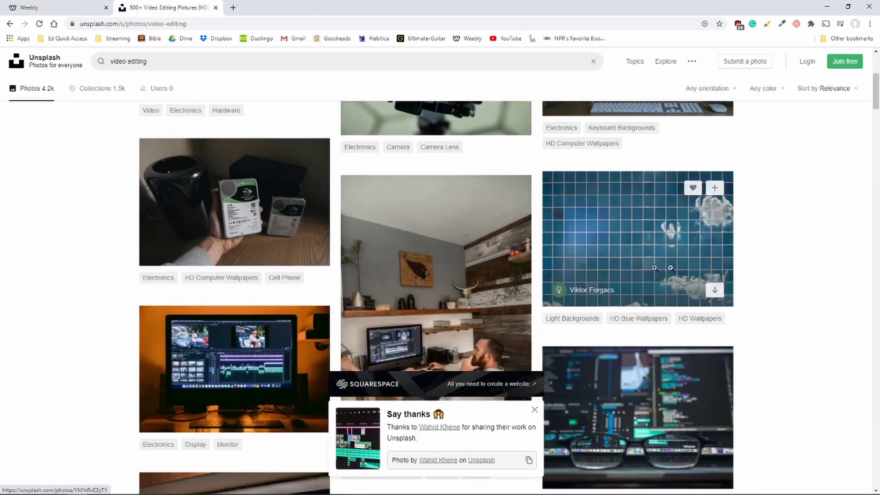
scroll(776, 296, down, 1)
scroll(776, 297, down, 3)
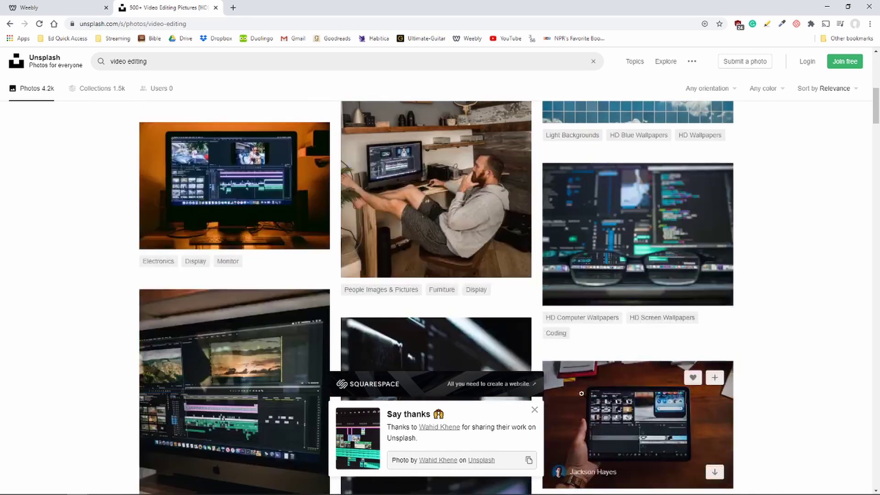
click(534, 411)
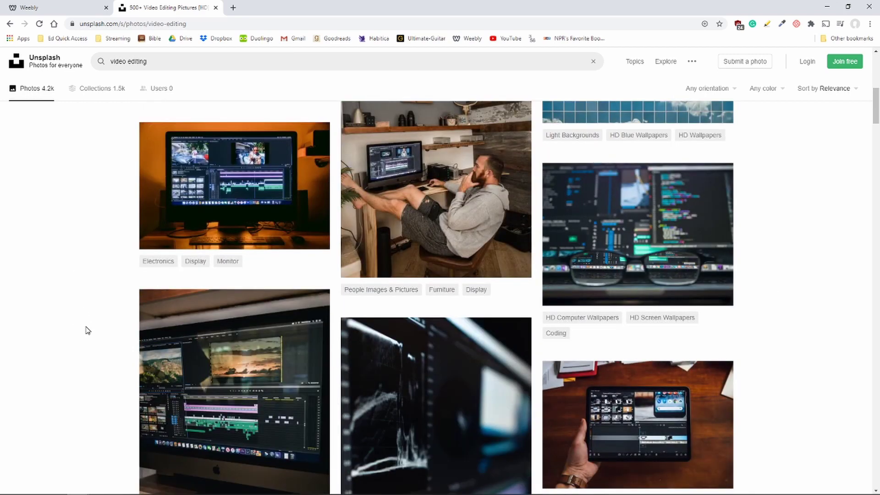
scroll(86, 330, down, 3)
scroll(87, 330, down, 5)
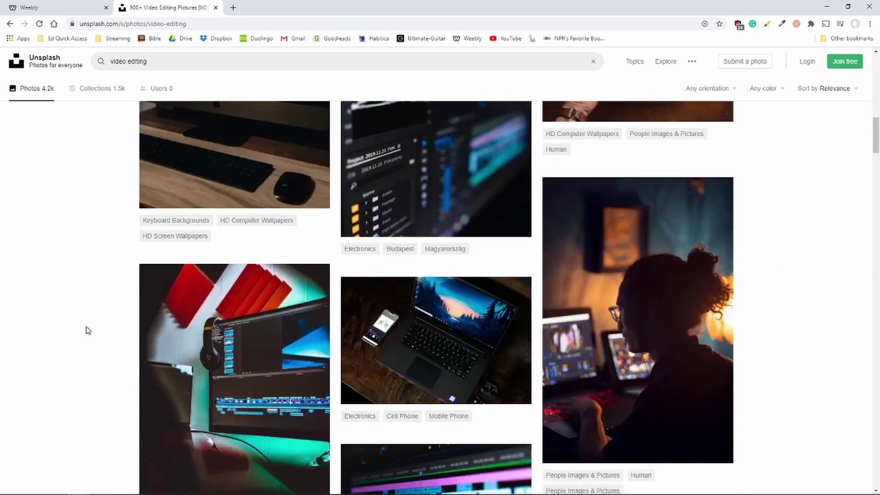
scroll(87, 330, down, 5)
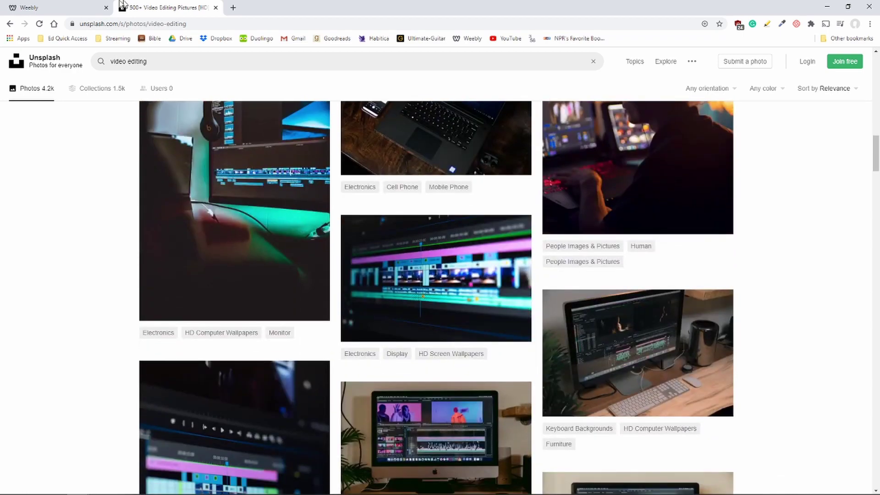
click(60, 7)
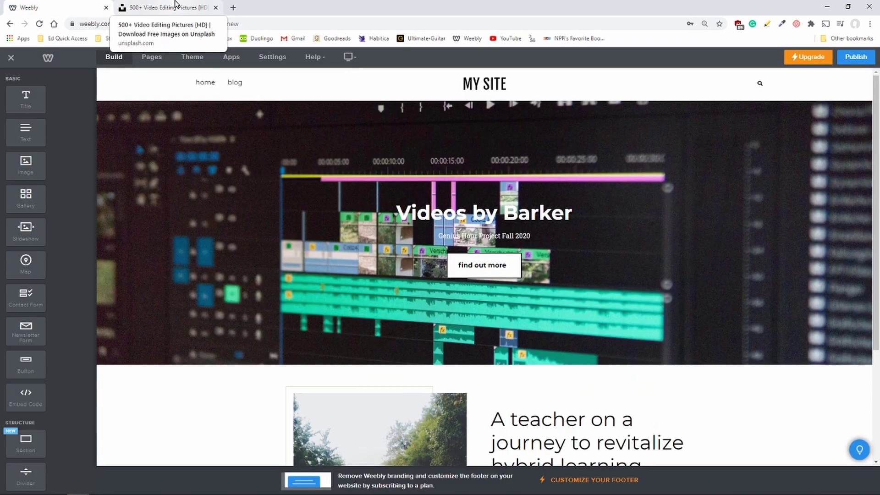
Step: Open ohhibark.weebly.com in a new browser tab, look over its home page and follow its "find out more" link to the blog
click(234, 7)
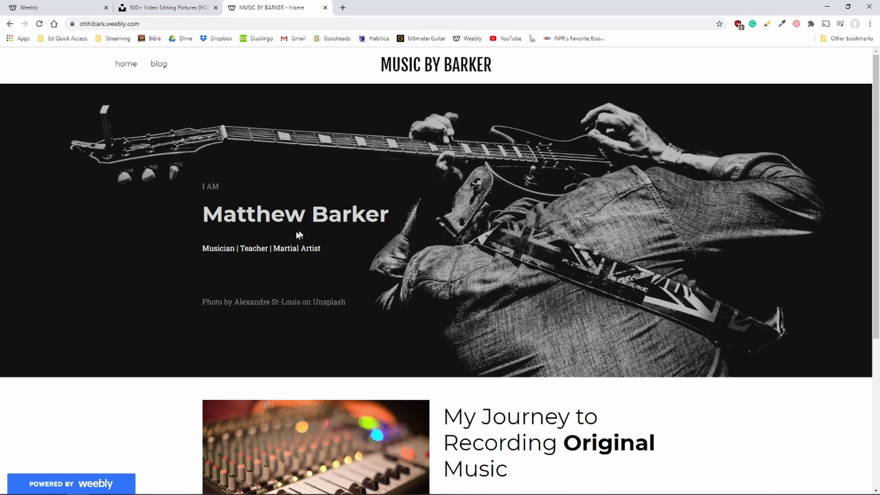
scroll(385, 304, down, 3)
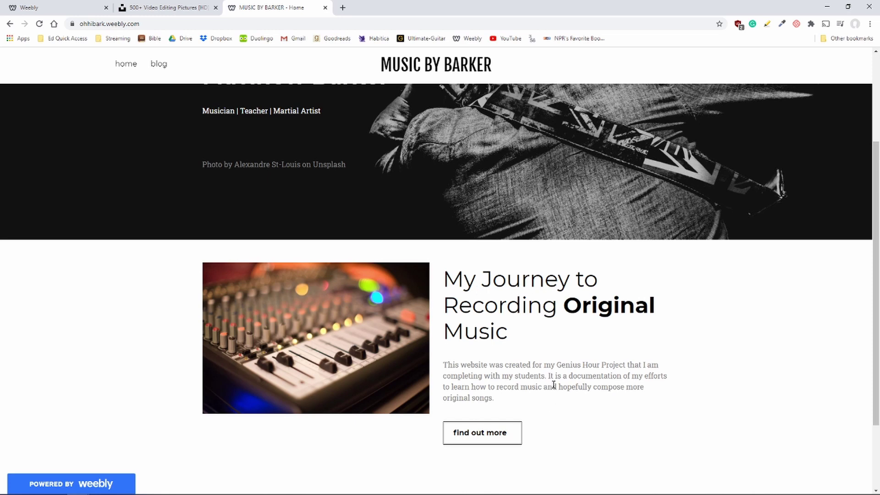
click(476, 441)
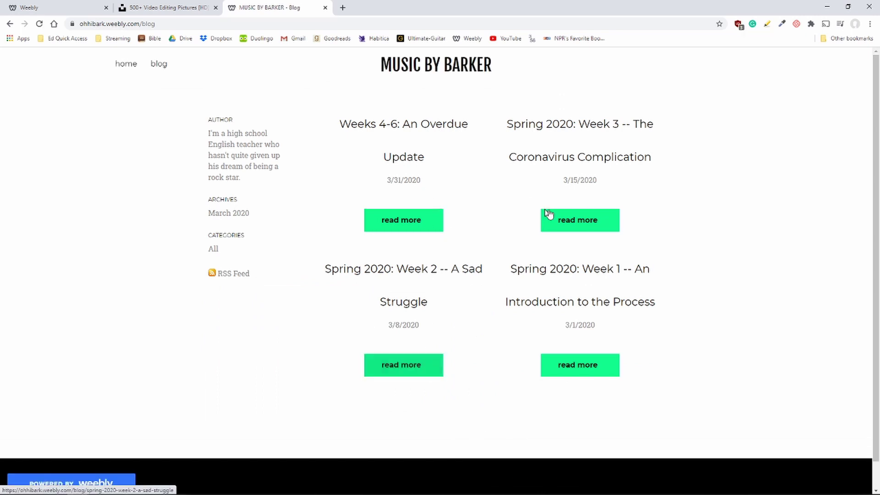
Step: Read through the example post "Spring 2020: Week 3 -- The Coronavirus Complication", and return via that site's home page to the Weebly editor
click(582, 221)
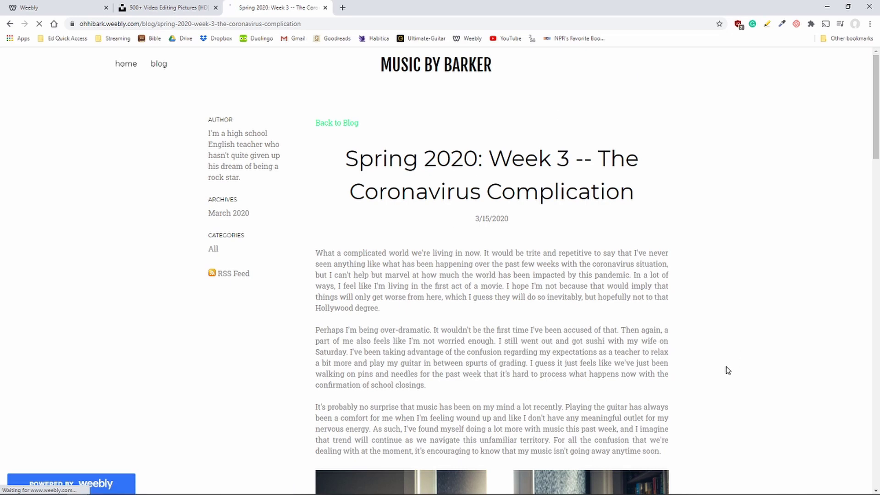
scroll(728, 370, down, 3)
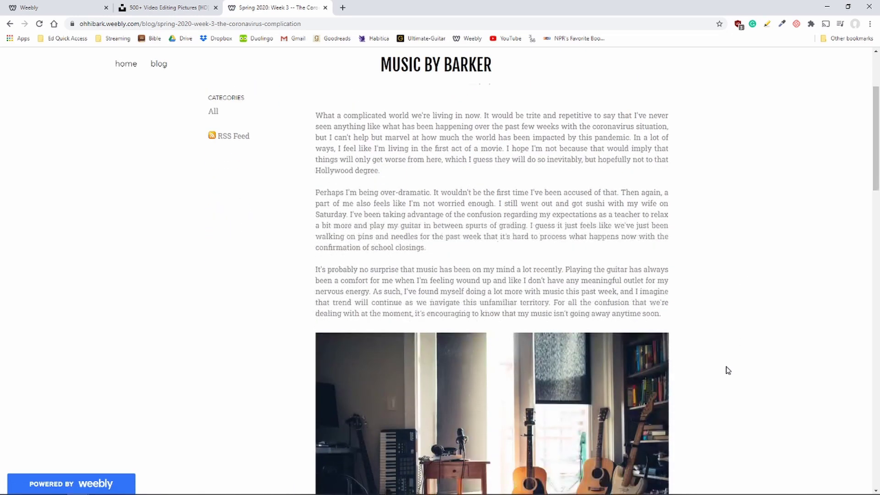
scroll(727, 370, up, 3)
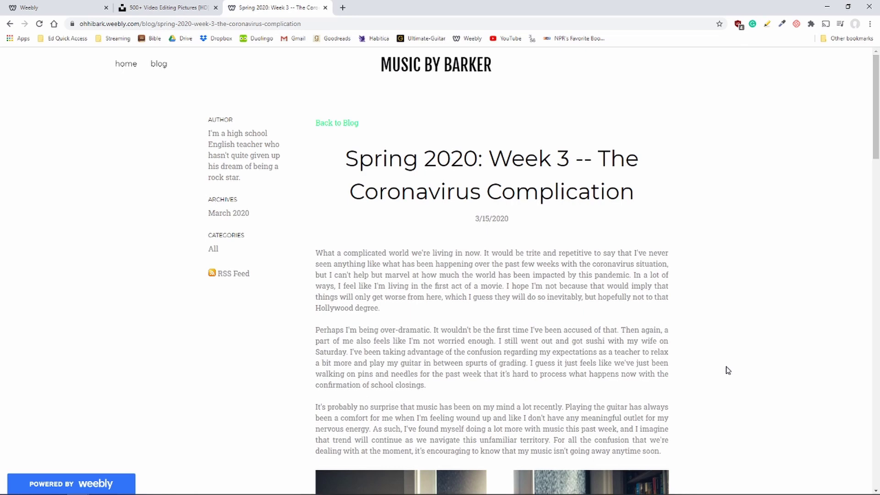
scroll(728, 370, down, 10)
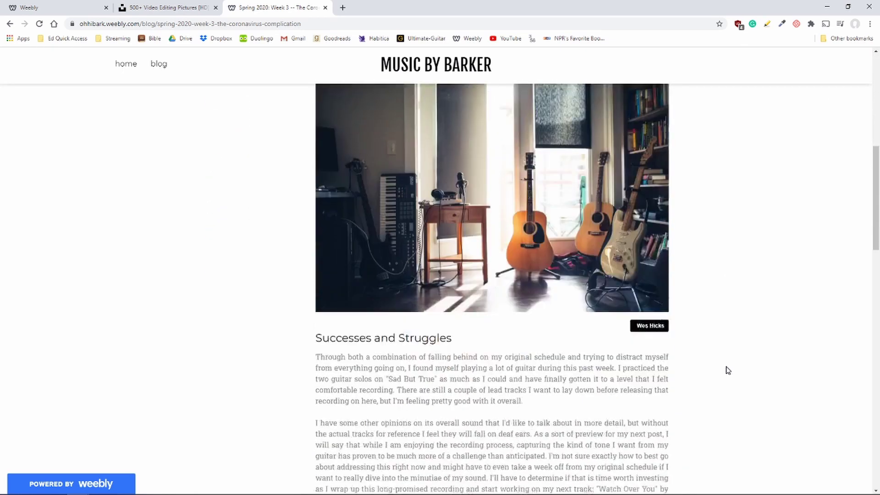
scroll(728, 370, down, 2)
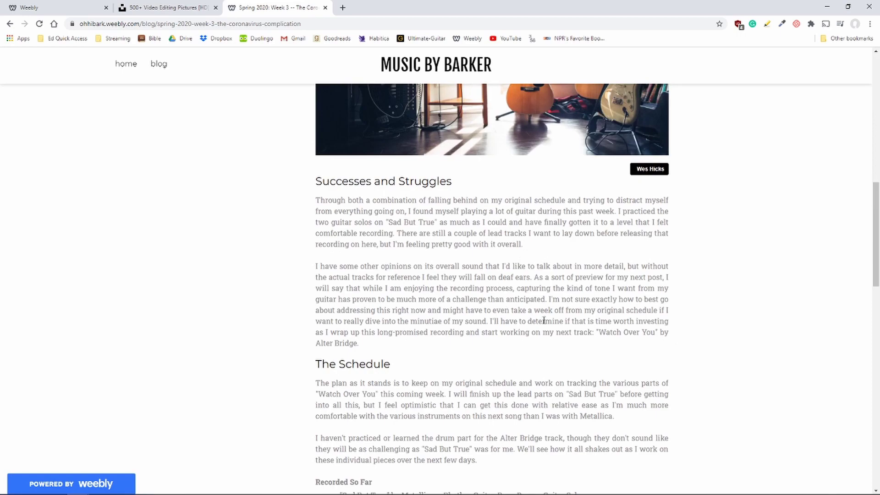
scroll(544, 320, down, 2)
scroll(544, 320, down, 7)
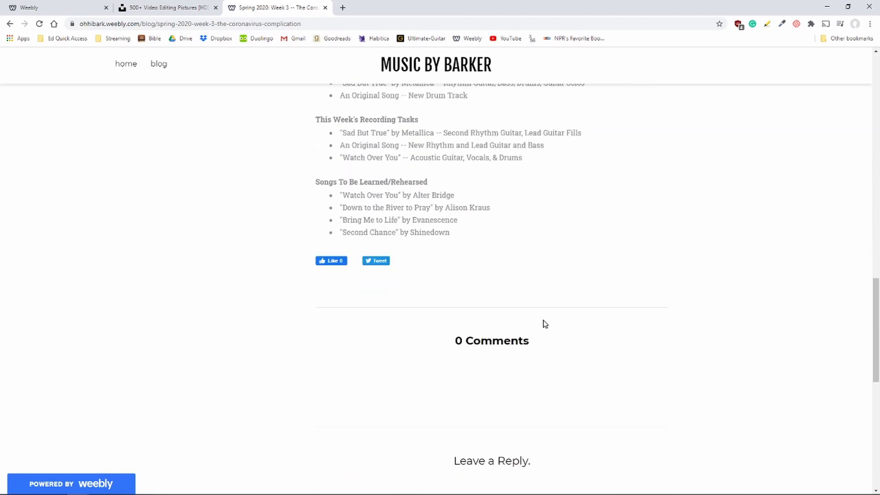
scroll(544, 320, up, 5)
scroll(544, 323, up, 16)
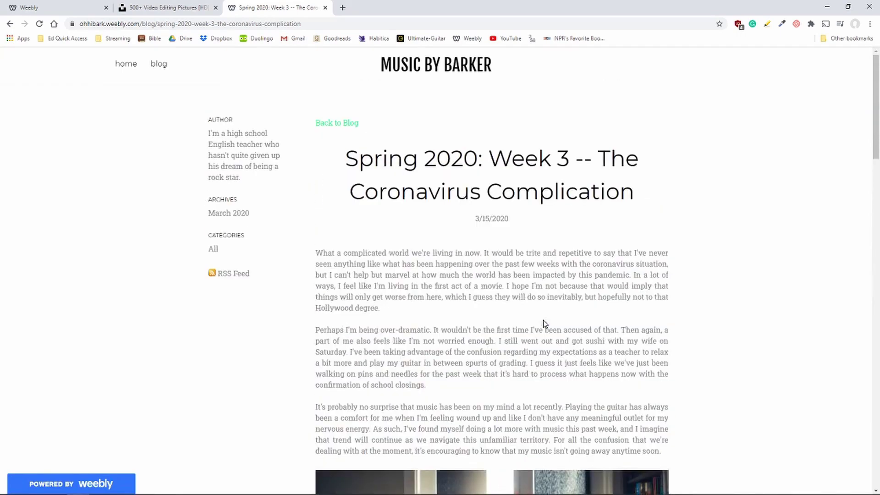
click(125, 64)
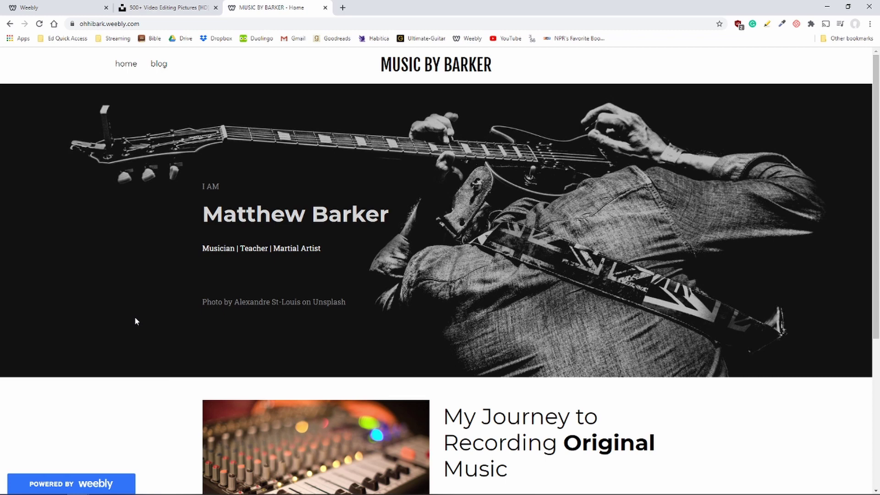
key(ctrl+1)
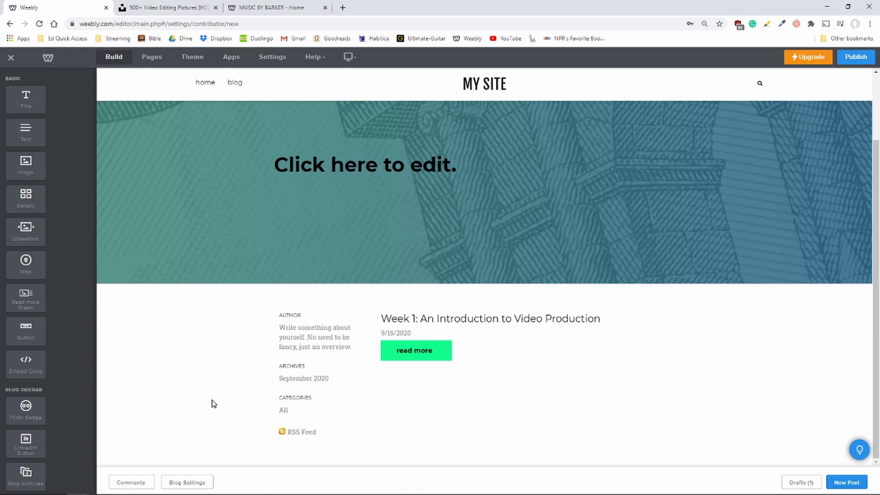